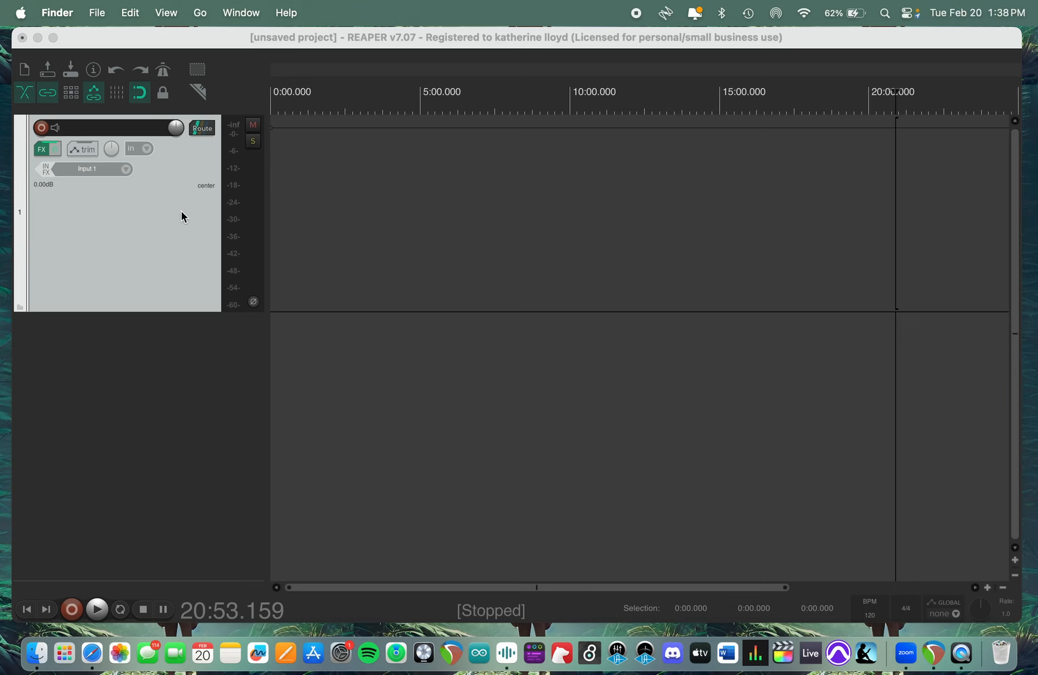
- Activate the Pan envelope on track 1 alongside Volume, then close the track's envelope window
{"action": "left_click", "coordinate": [83, 150]}
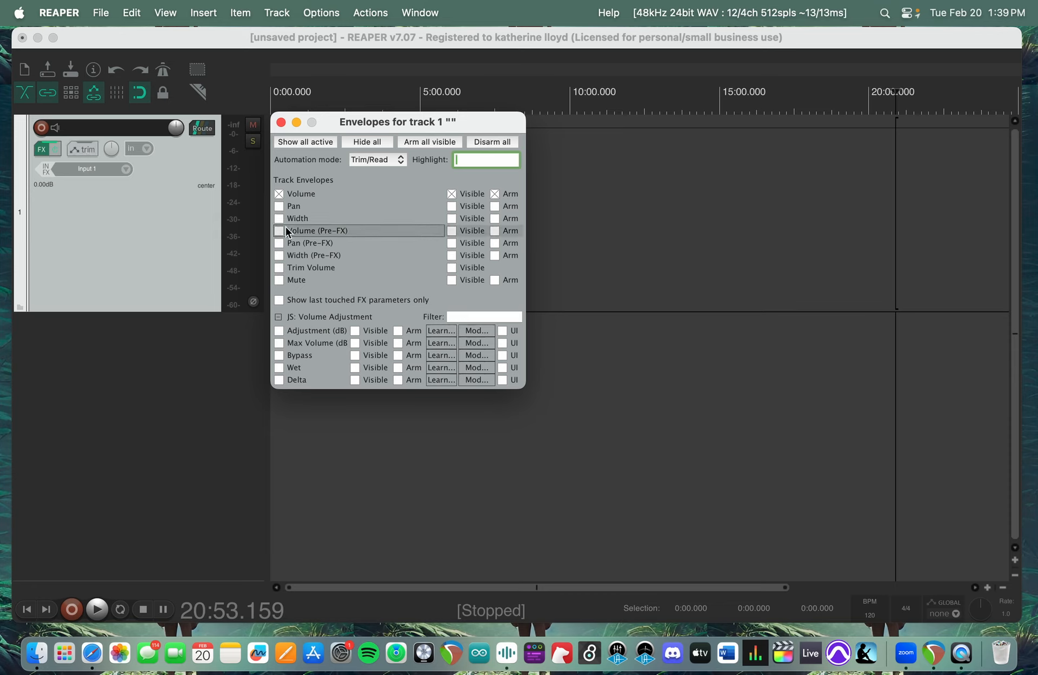
{"action": "left_click", "coordinate": [280, 208]}
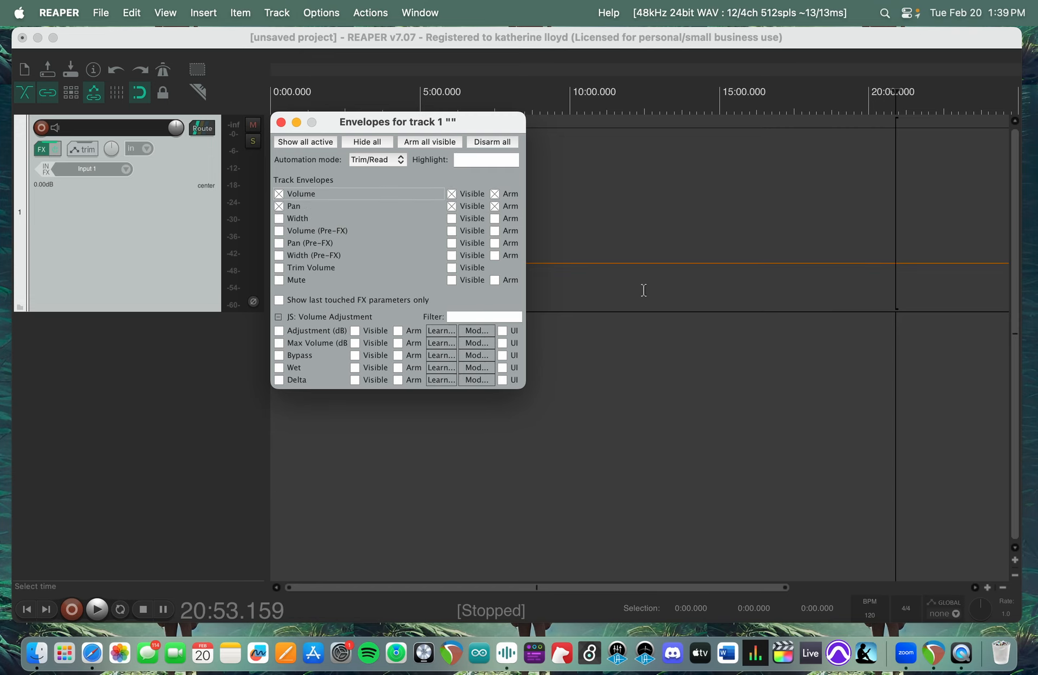
{"action": "left_click_drag", "start_coordinate": [456, 115], "coordinate": [543, 378]}
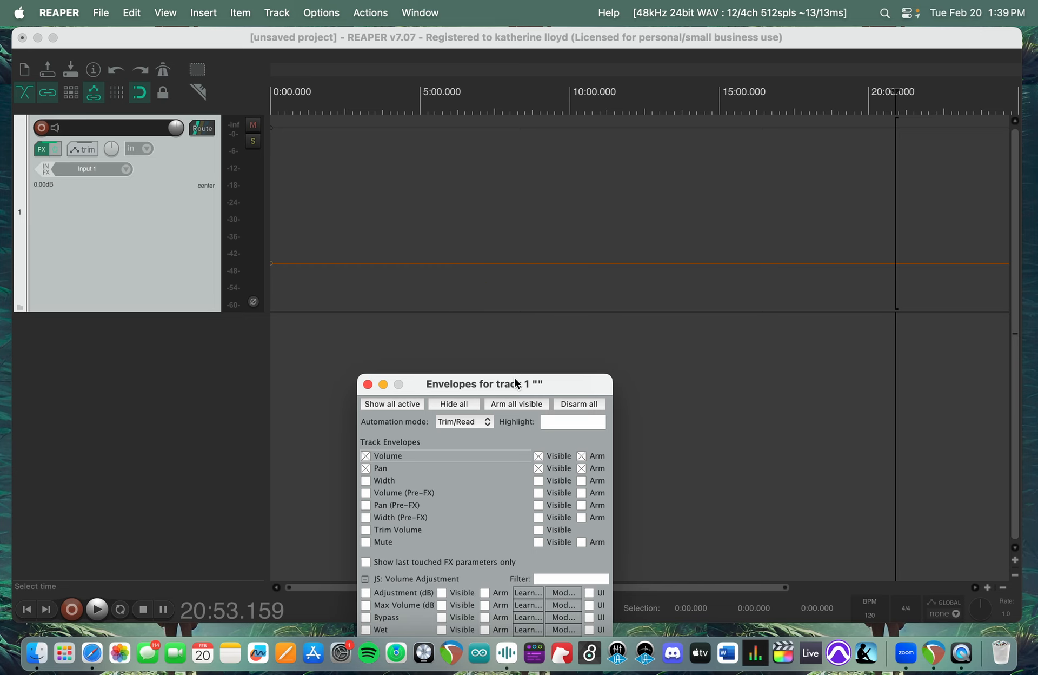
{"action": "left_click_drag", "start_coordinate": [527, 380], "coordinate": [567, 38]}
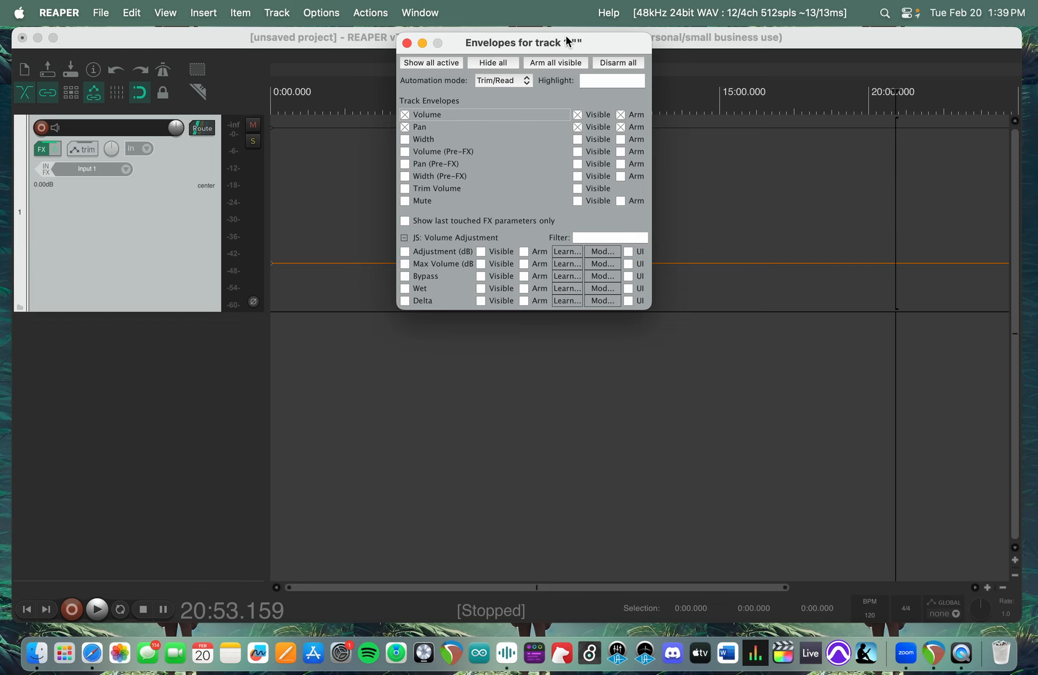
{"action": "left_click", "coordinate": [407, 43]}
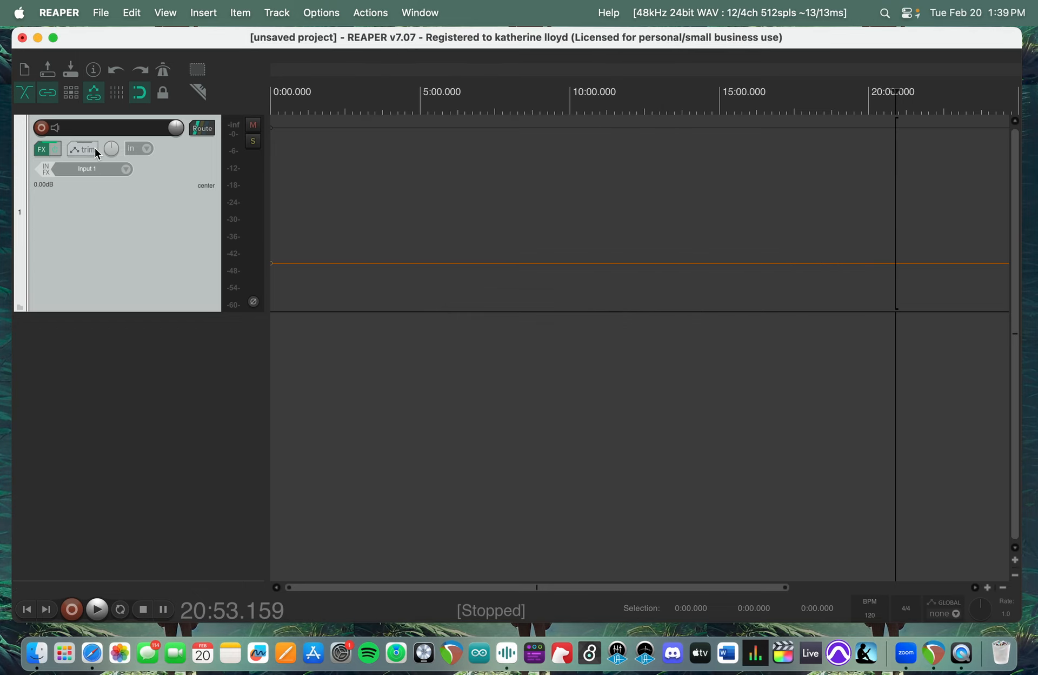
- Examine track 1's effects chain with its Volume Adjustment plug-in and the track's available recording input types
{"action": "left_click", "coordinate": [43, 154]}
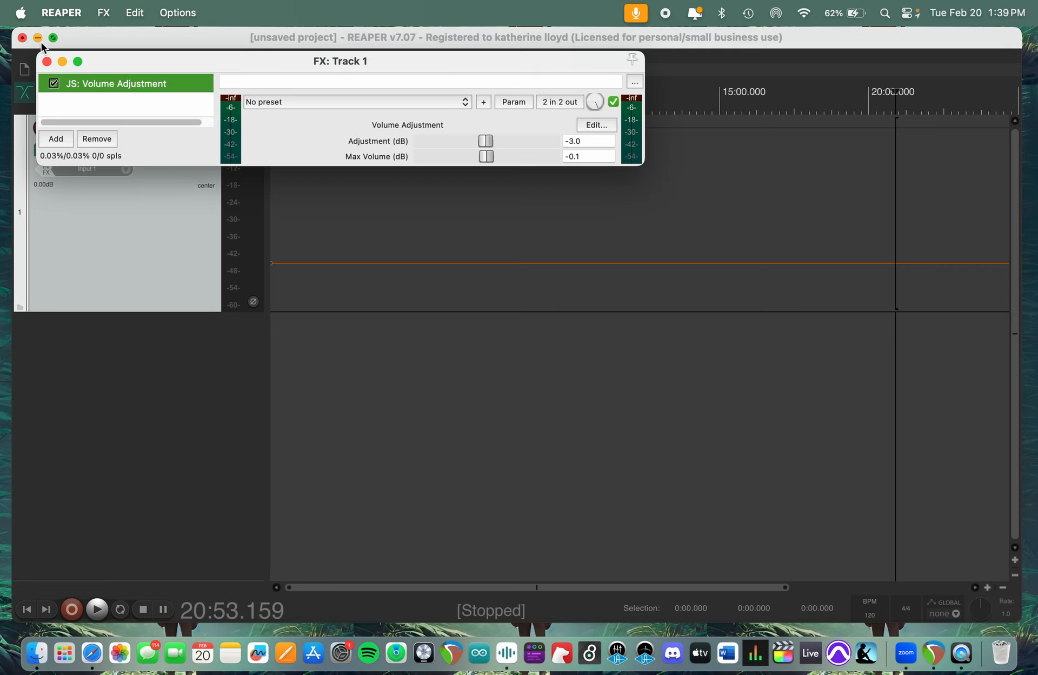
{"action": "left_click", "coordinate": [47, 62]}
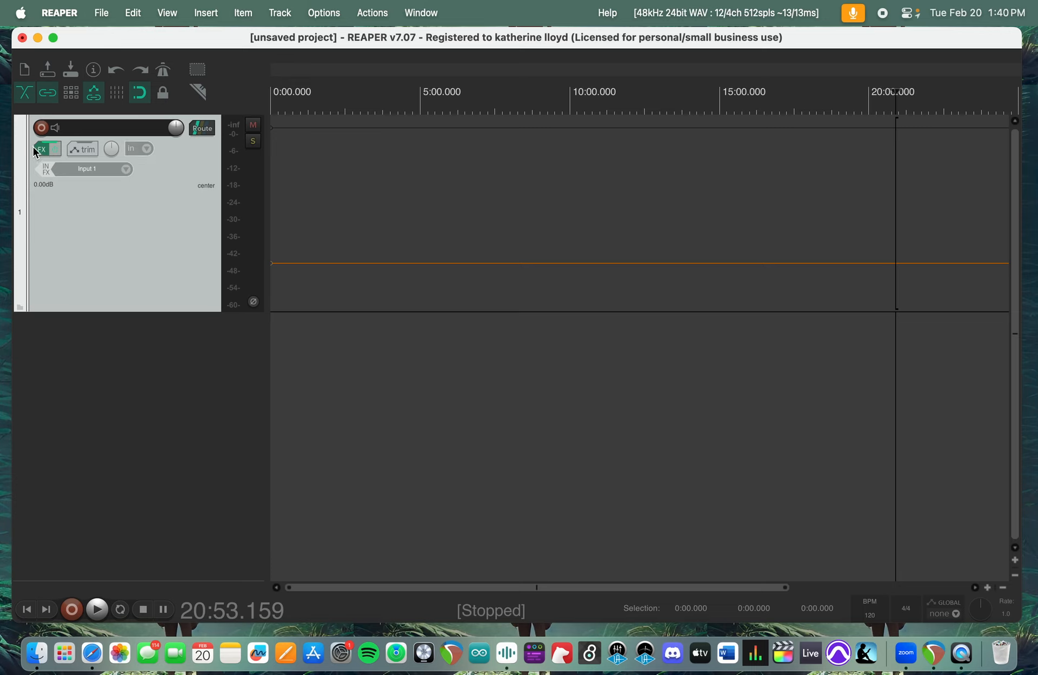
{"action": "left_click", "coordinate": [97, 171]}
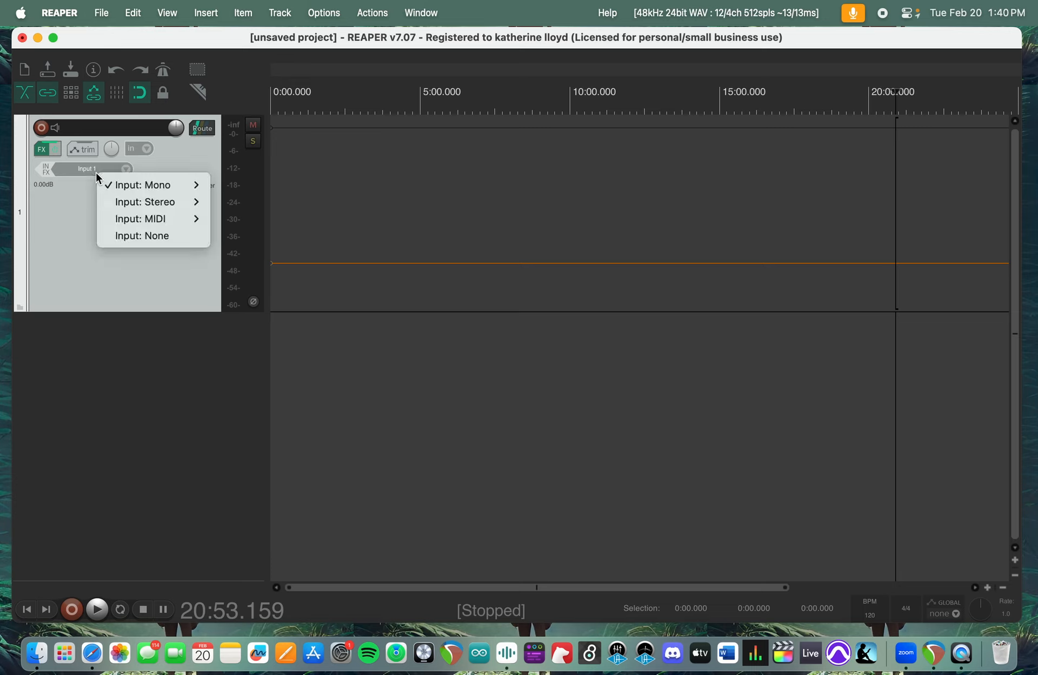
{"action": "left_click", "coordinate": [52, 226]}
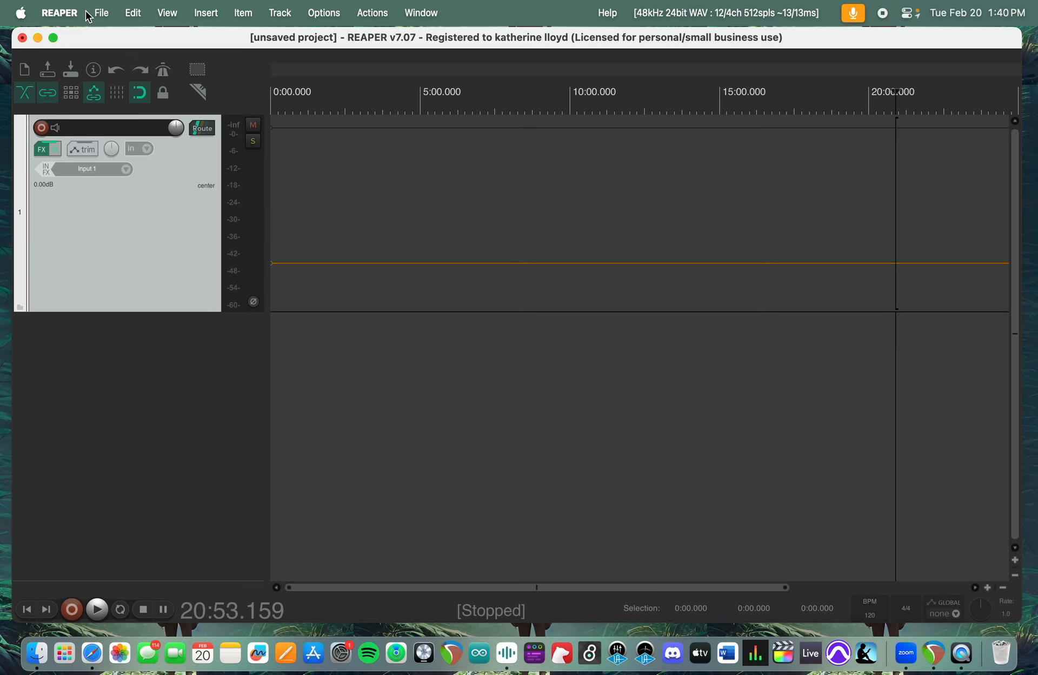
- Start a configuration export from the General preferences and include Channel mappings among the exported items
{"action": "left_click", "coordinate": [56, 13]}
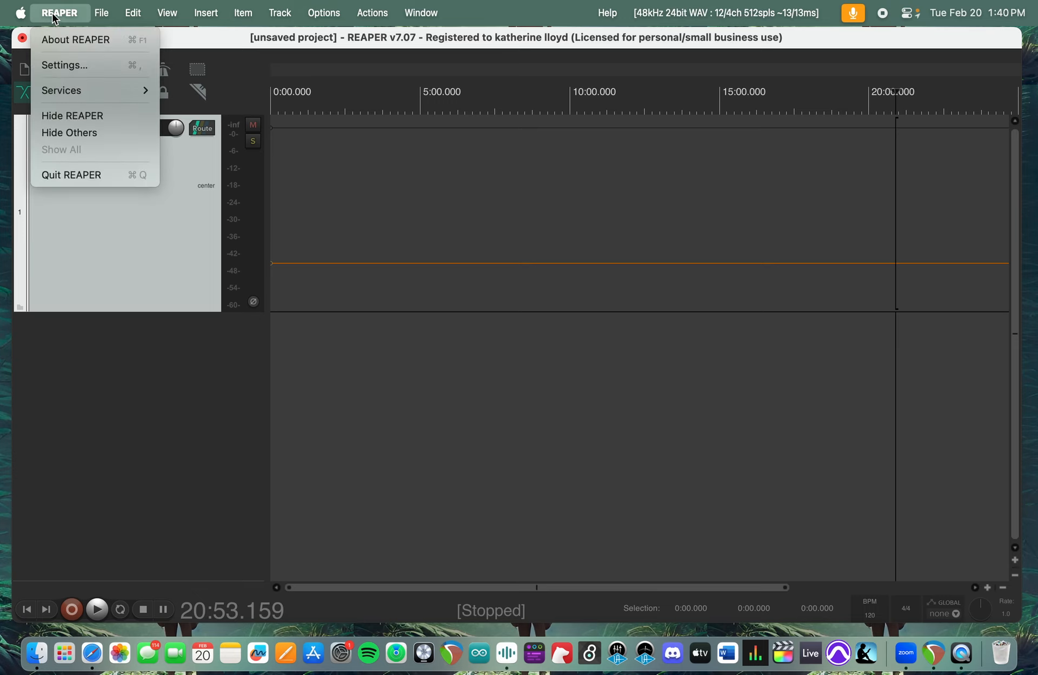
{"action": "left_click", "coordinate": [62, 64]}
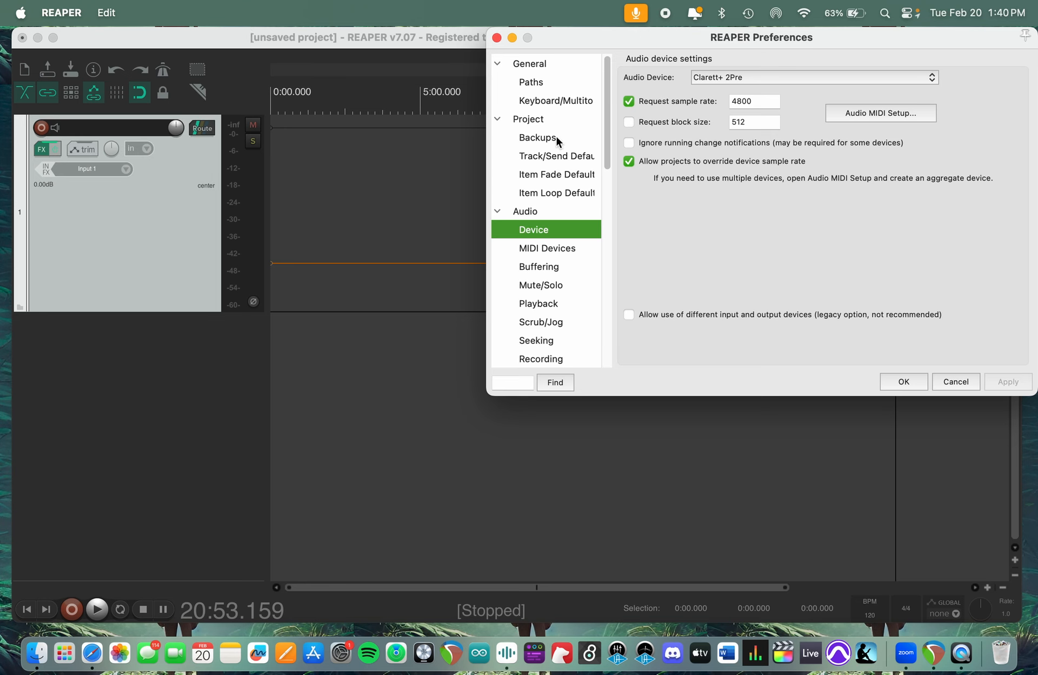
{"action": "left_click", "coordinate": [566, 66]}
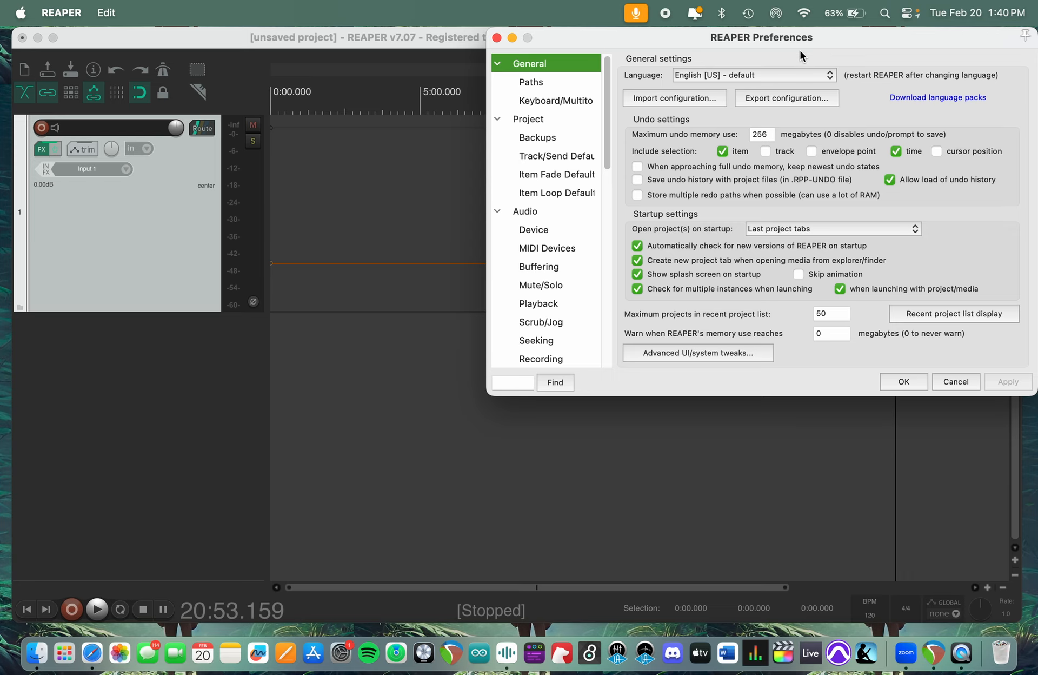
{"action": "left_click", "coordinate": [791, 99]}
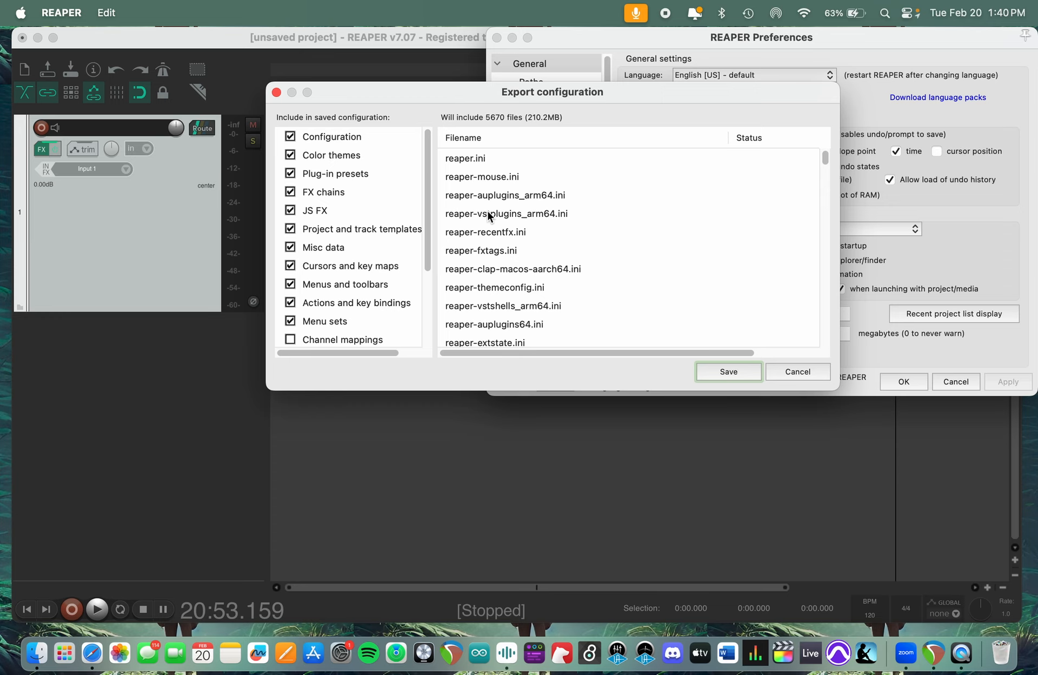
{"action": "left_click", "coordinate": [290, 339]}
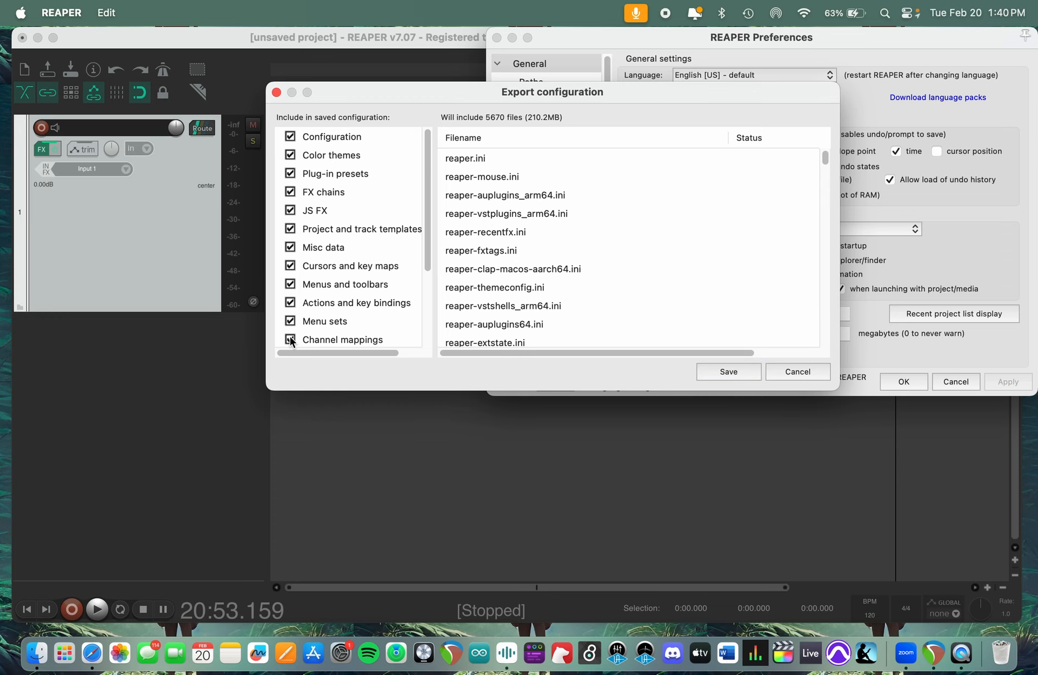
{"action": "scroll", "coordinate": [341, 295], "scroll_direction": "down", "scroll_amount": 1}
{"action": "scroll", "coordinate": [340, 295], "scroll_direction": "down", "scroll_amount": 4}
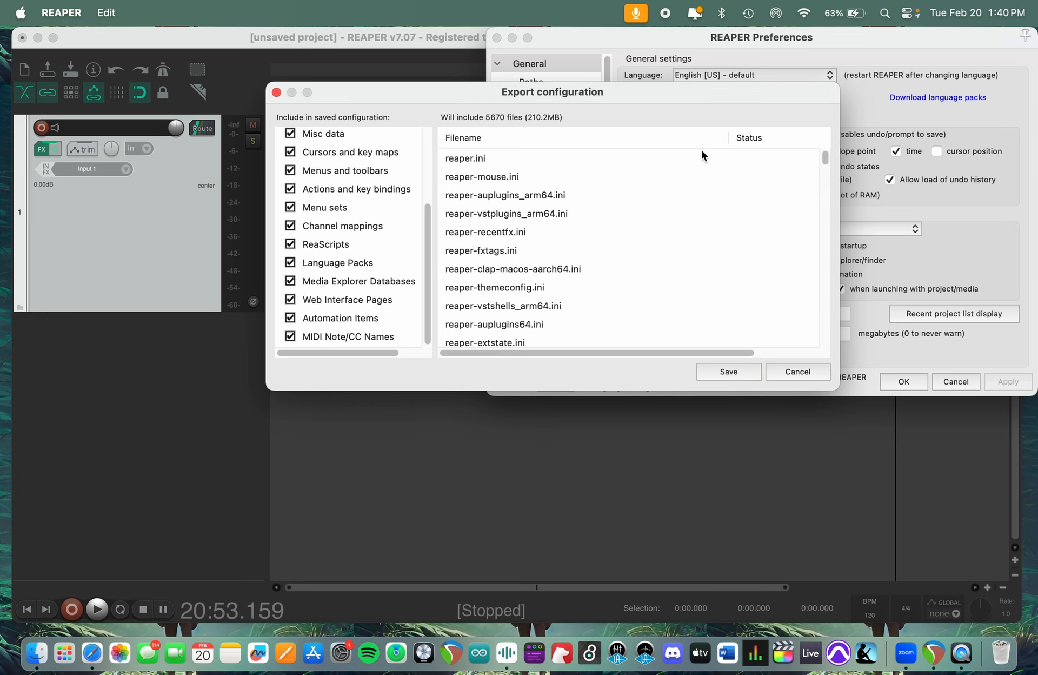
- Save the exported configuration as classdemo.ReaperConfigZip in the Configurations folder
{"action": "left_click", "coordinate": [729, 371]}
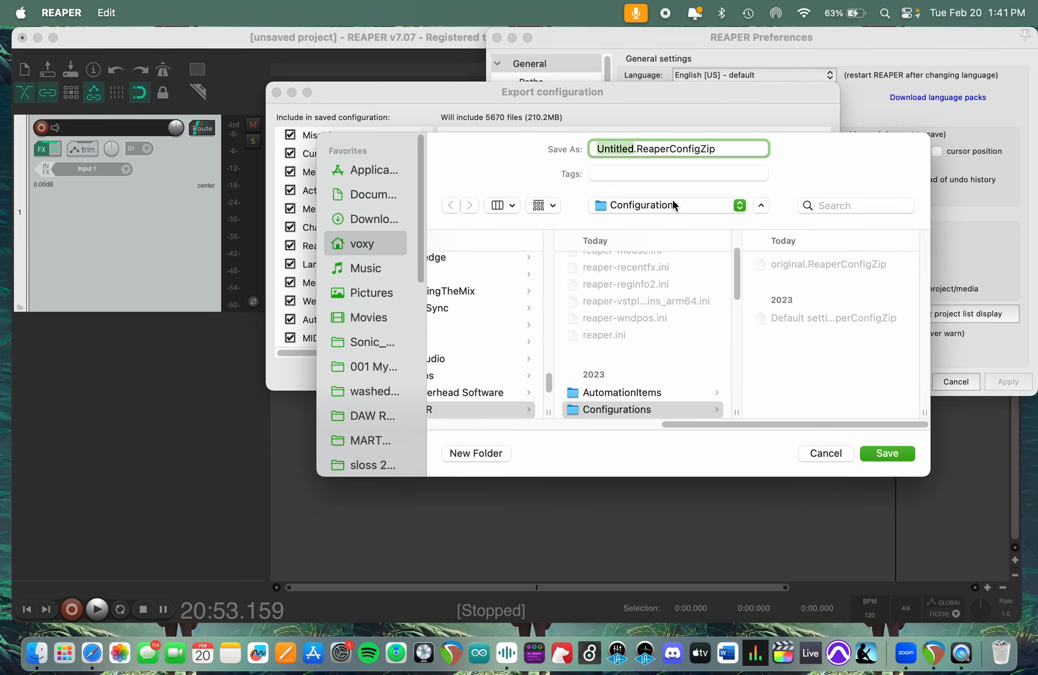
{"action": "type", "text": "class"}
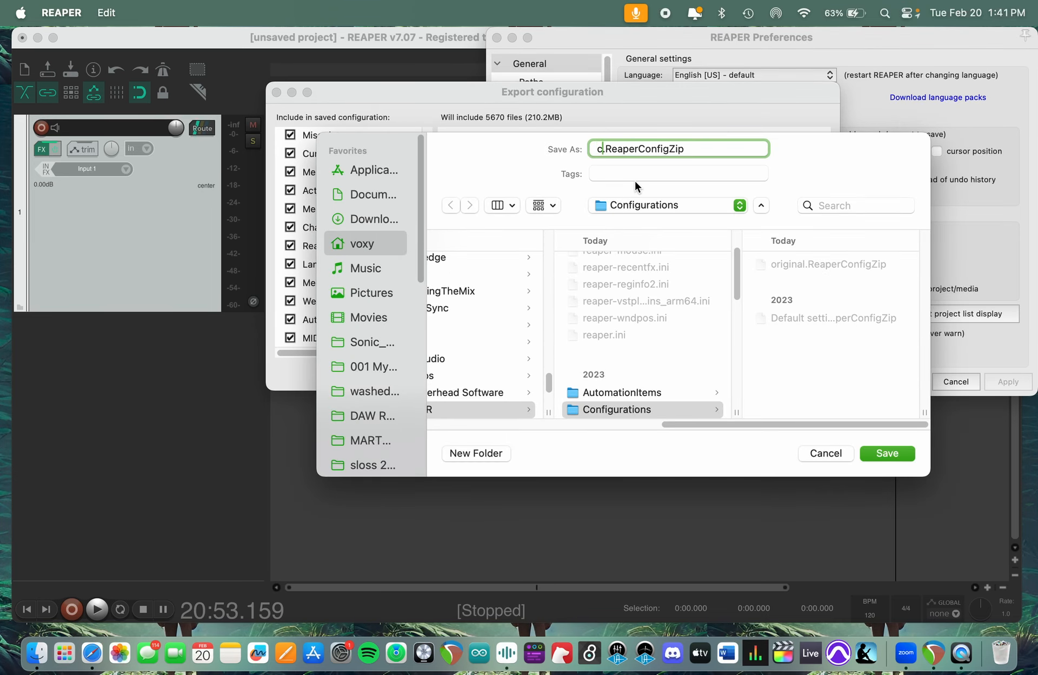
{"action": "type", "text": "demo"}
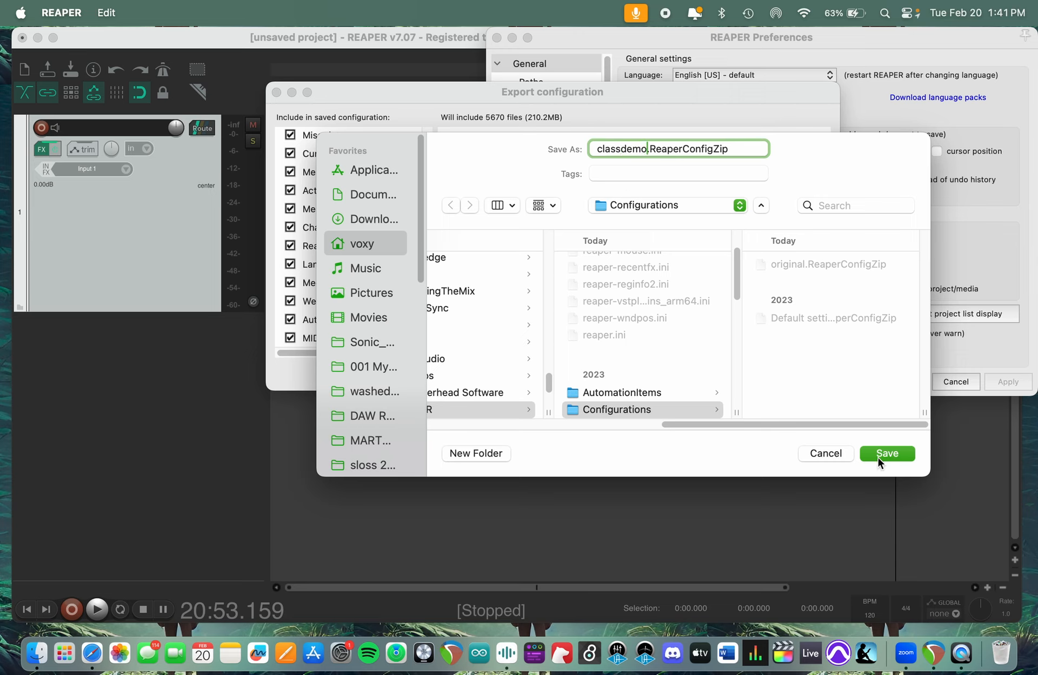
{"action": "left_click", "coordinate": [689, 409]}
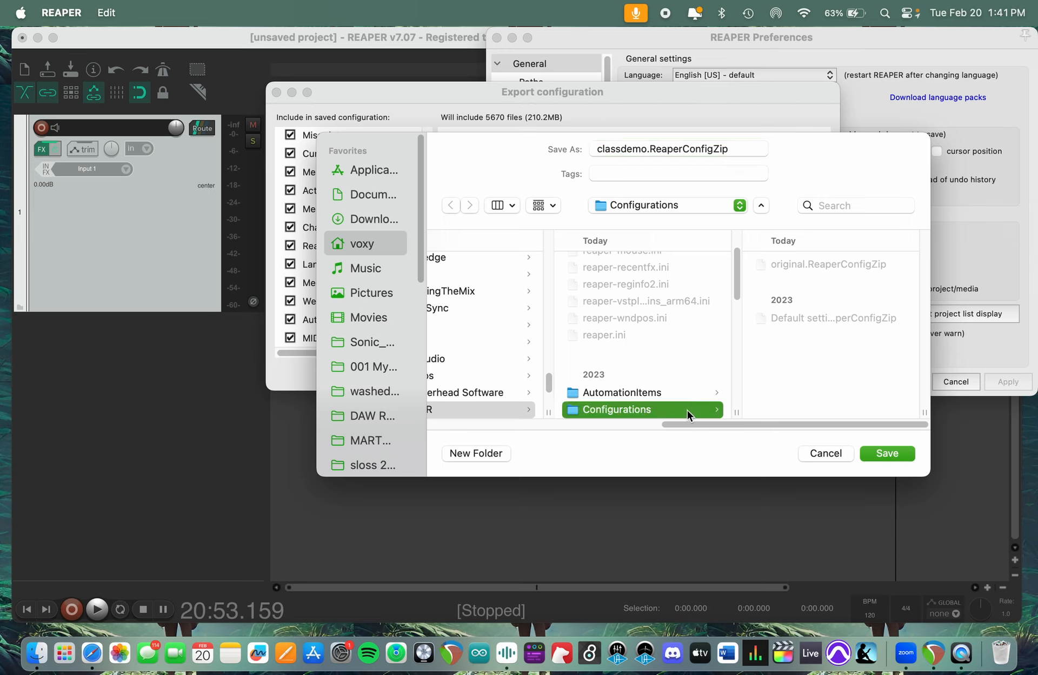
{"action": "left_click", "coordinate": [894, 456]}
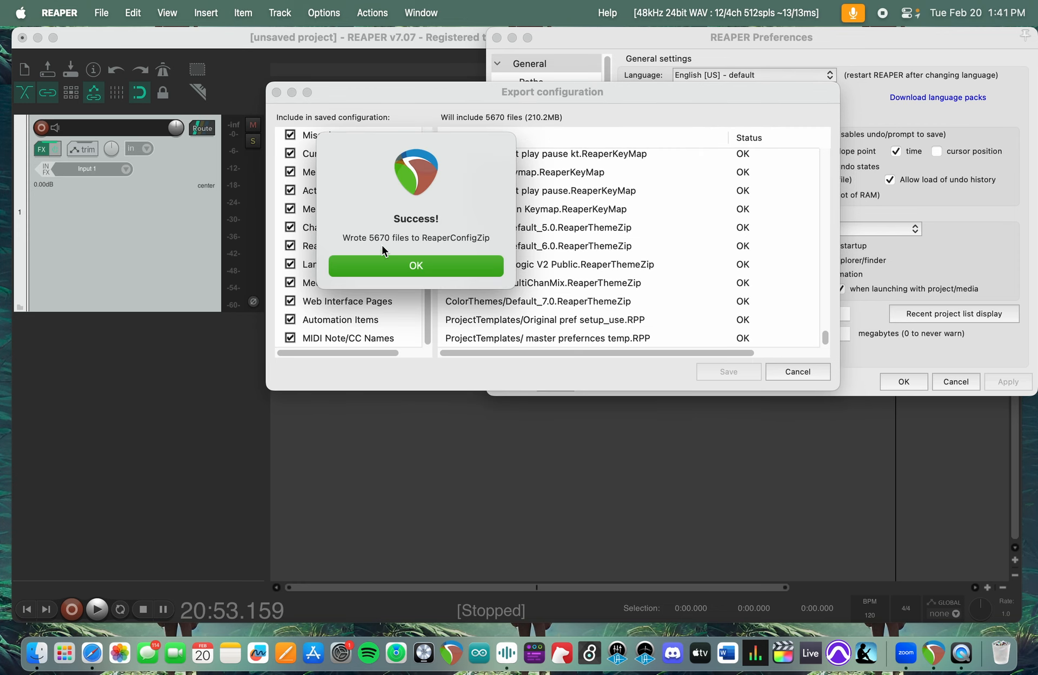
{"action": "left_click", "coordinate": [481, 270]}
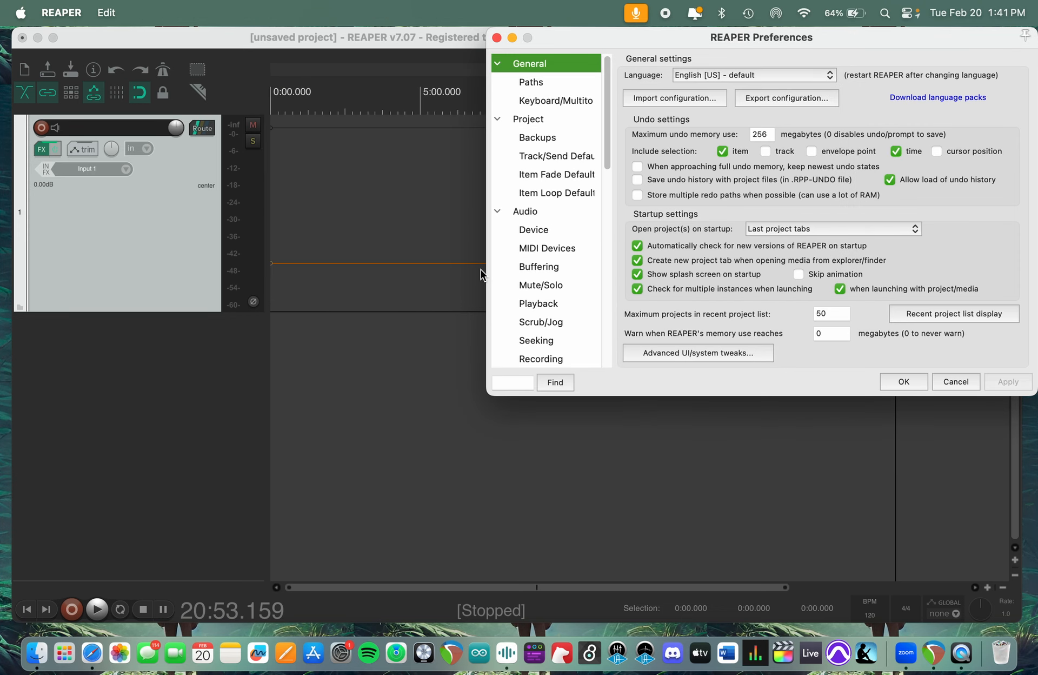
{"action": "left_click_drag", "start_coordinate": [733, 37], "coordinate": [335, 39]}
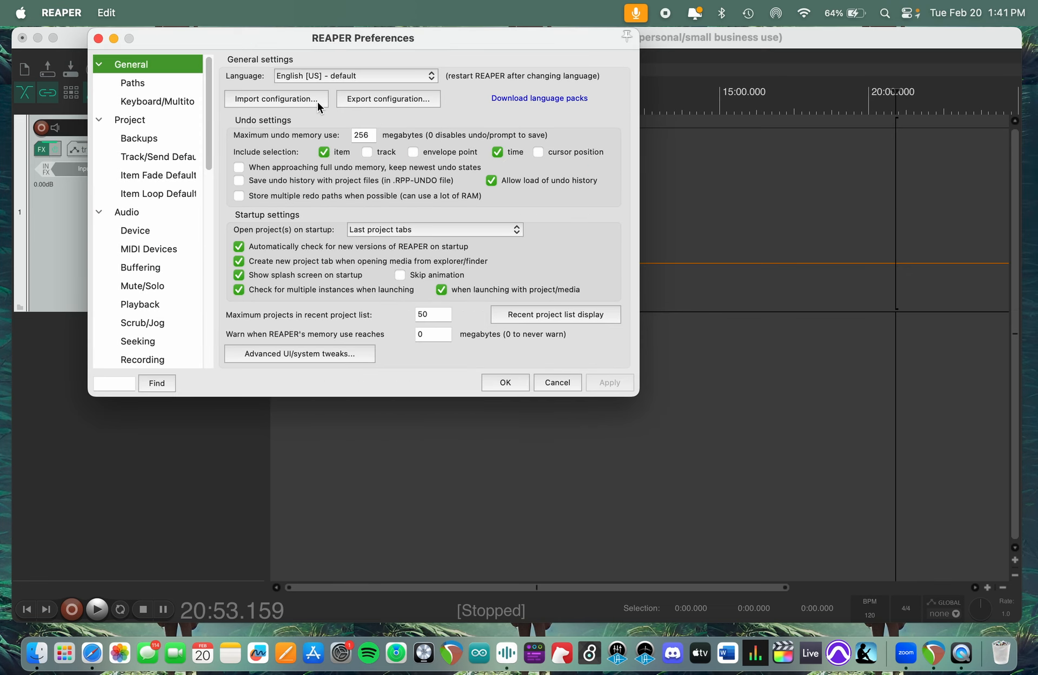
{"action": "left_click", "coordinate": [287, 99]}
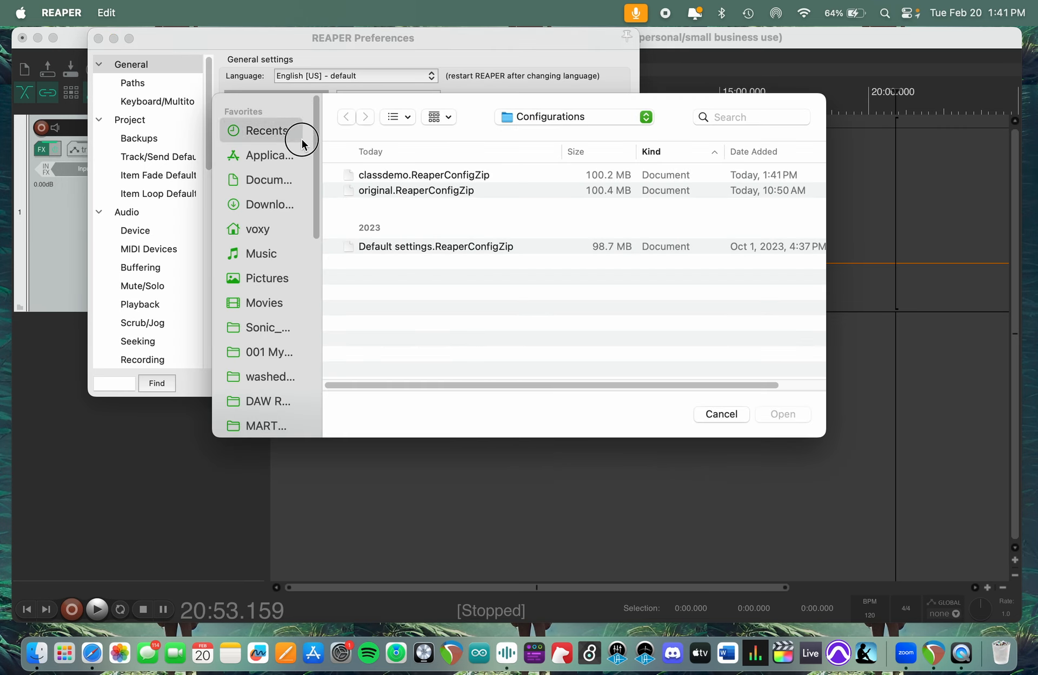
{"action": "left_click", "coordinate": [298, 333]}
{"action": "left_click", "coordinate": [267, 135]}
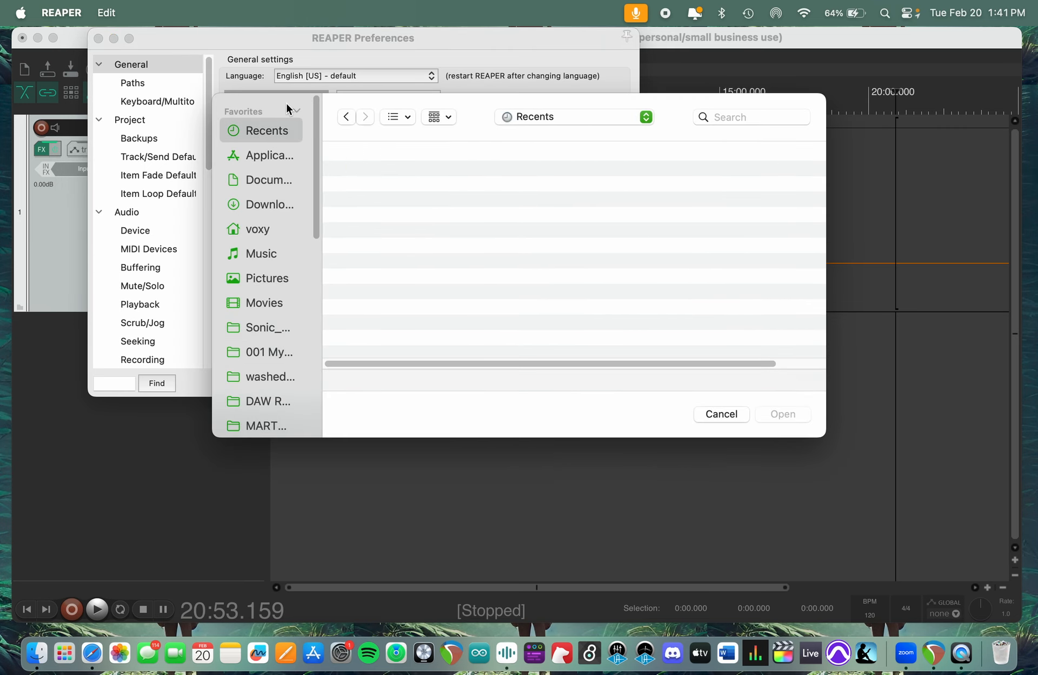
{"action": "left_click", "coordinate": [277, 208]}
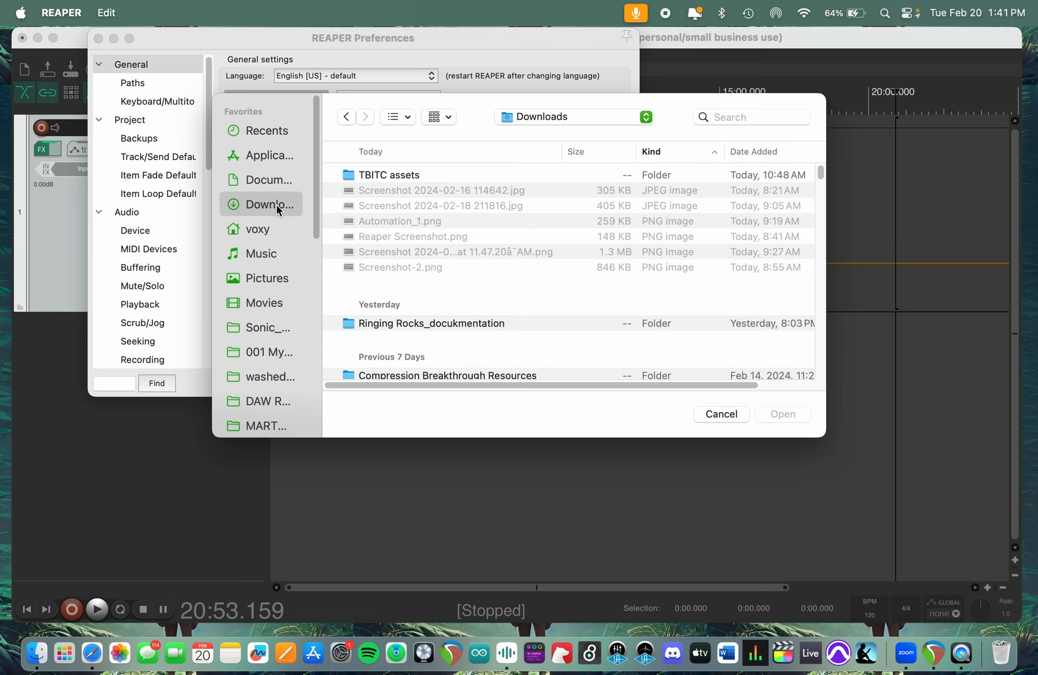
{"action": "left_click", "coordinate": [724, 415]}
- Choose TBITCConfiguration.ReaperConfigZip from the TBITC assets folder in Downloads as the configuration to import
{"action": "left_click", "coordinate": [271, 98]}
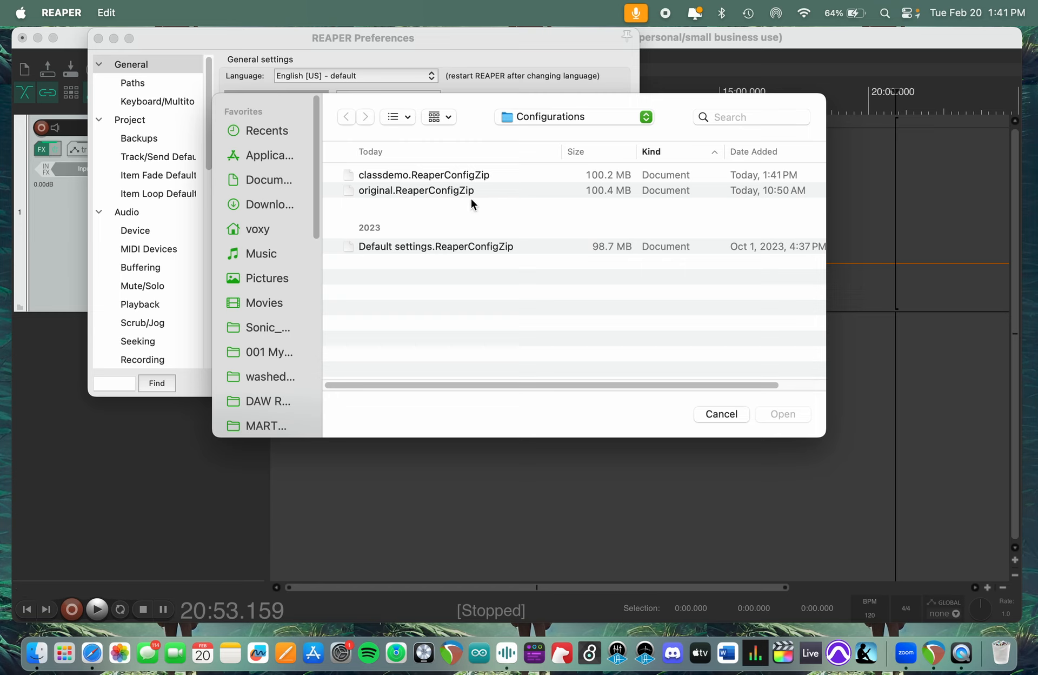
{"action": "left_click", "coordinate": [273, 207]}
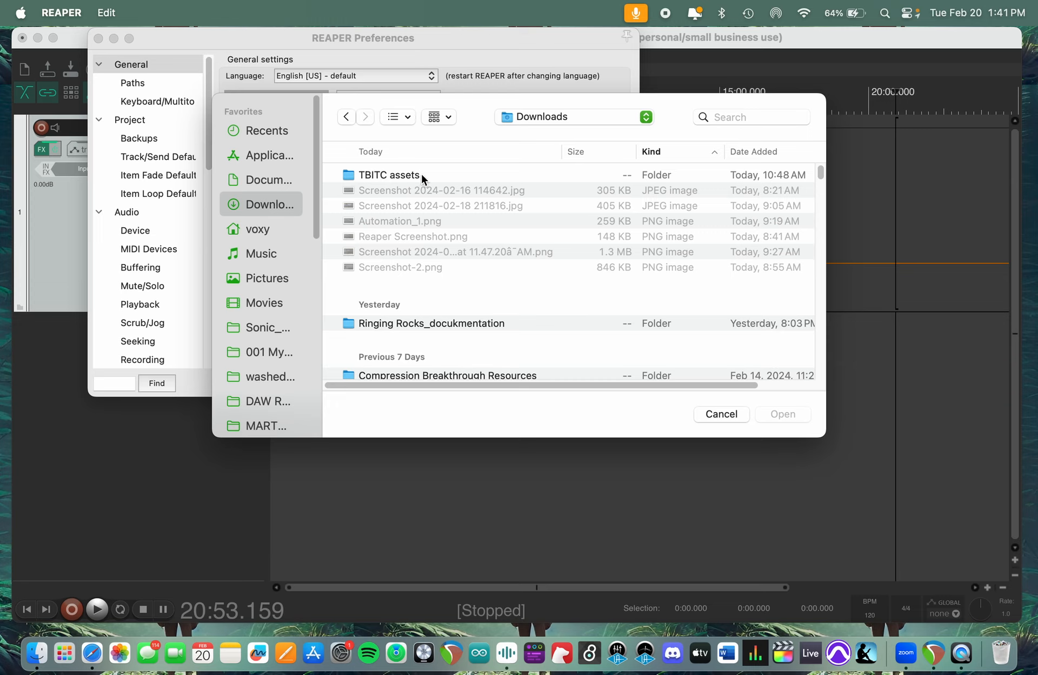
{"action": "double_click", "coordinate": [400, 174]}
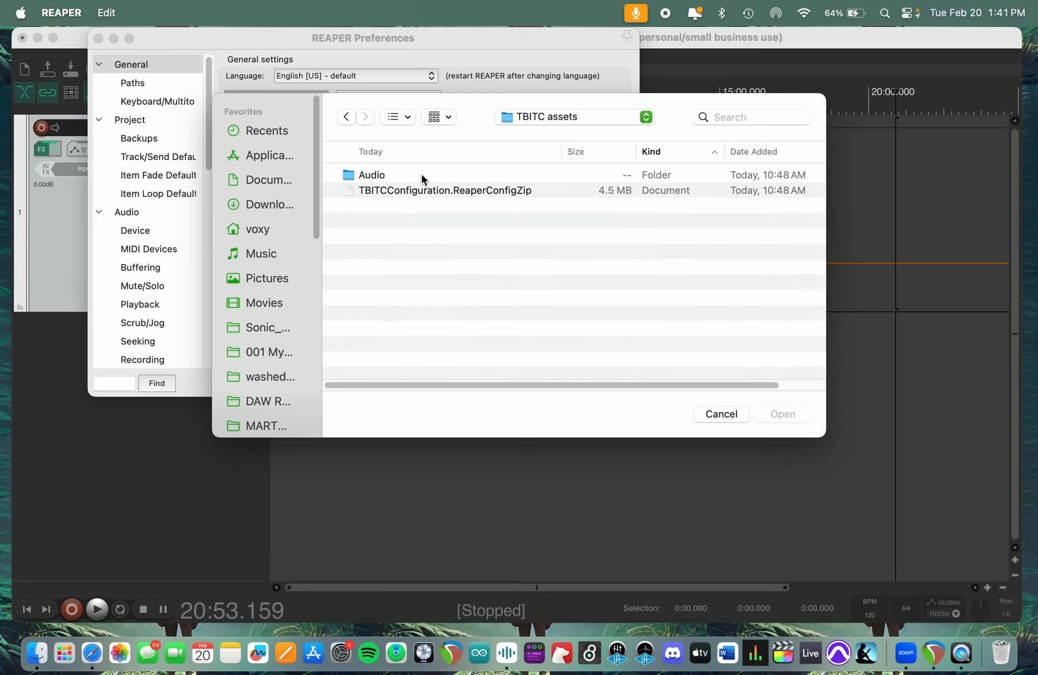
{"action": "left_click", "coordinate": [459, 192]}
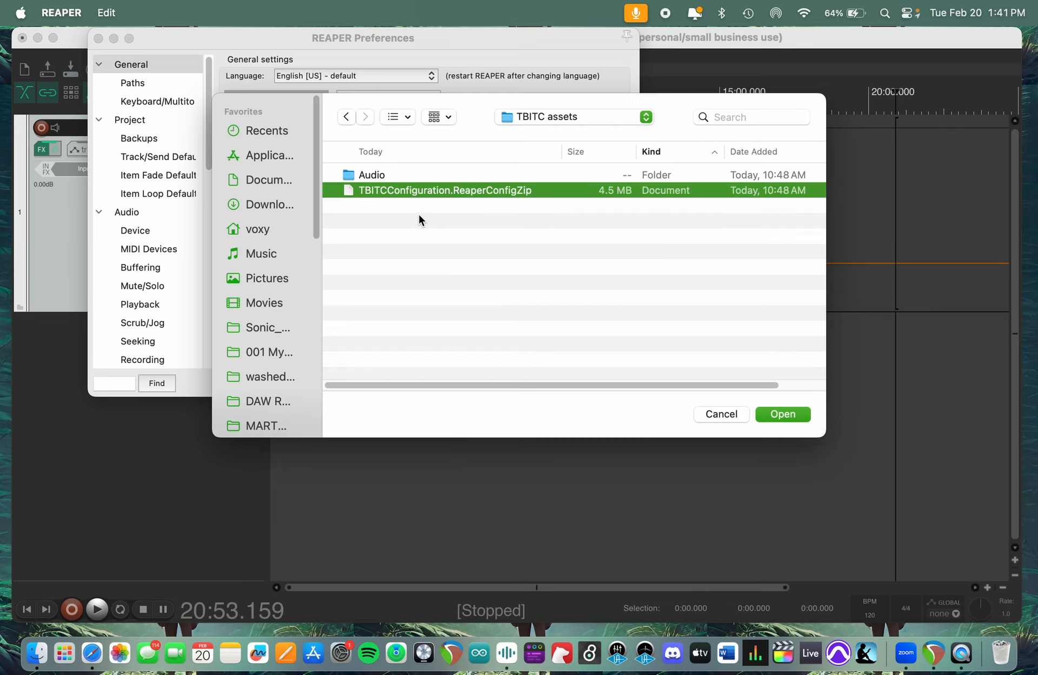
{"action": "left_click", "coordinate": [787, 416]}
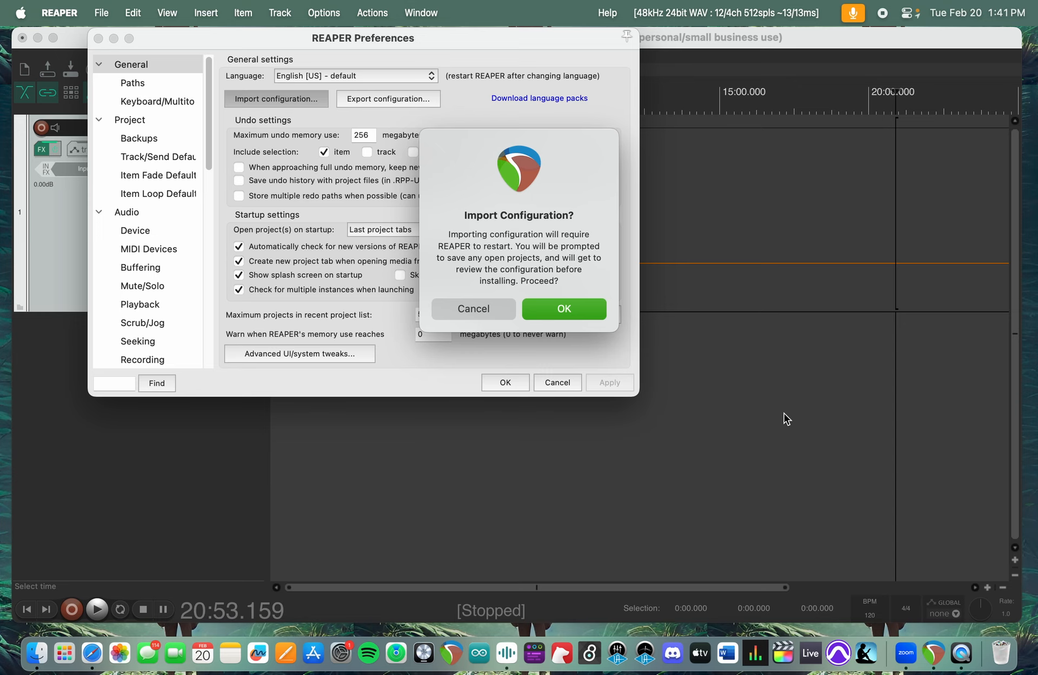
- Import the chosen configuration with its default selections, closing the current project without saving, and dismiss the new version notification
{"action": "left_click", "coordinate": [579, 309]}
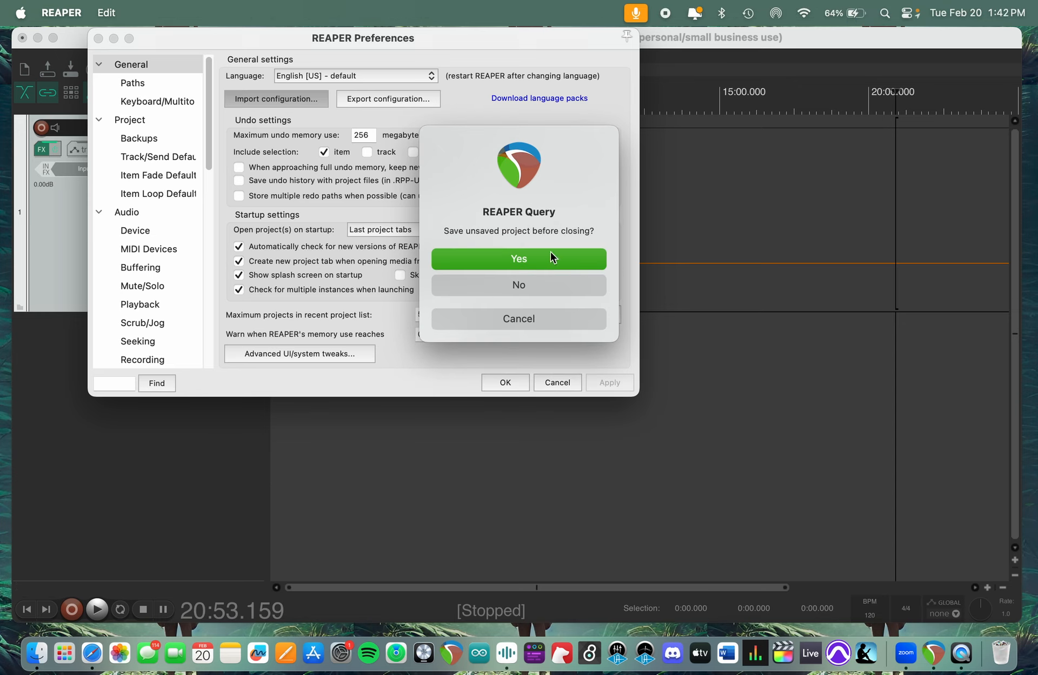
{"action": "left_click", "coordinate": [542, 284]}
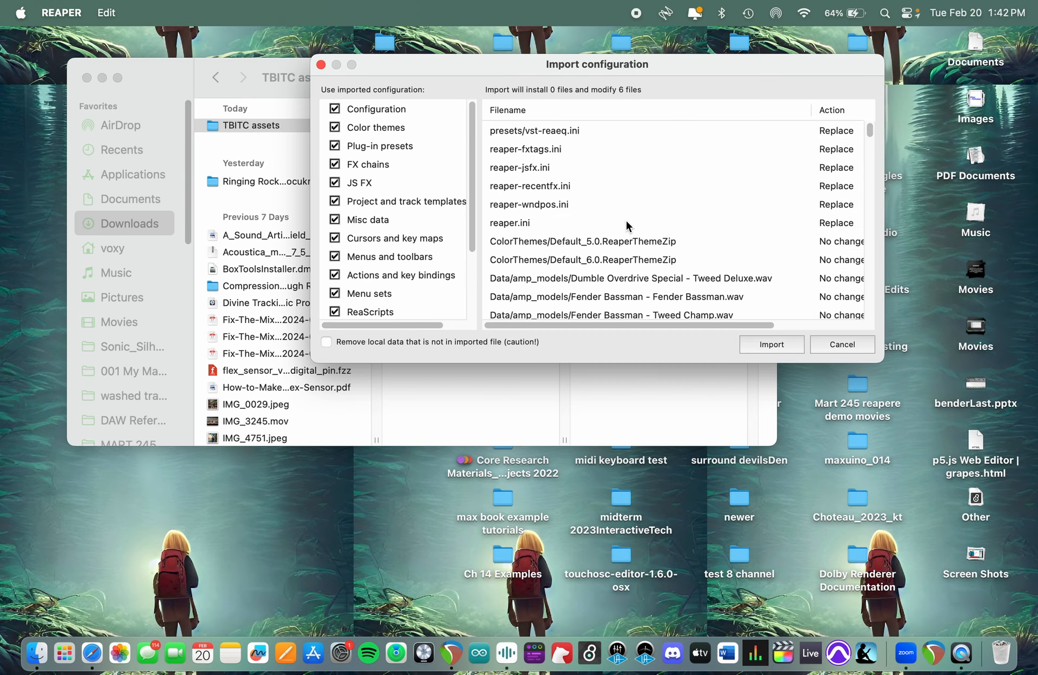
{"action": "left_click", "coordinate": [753, 345]}
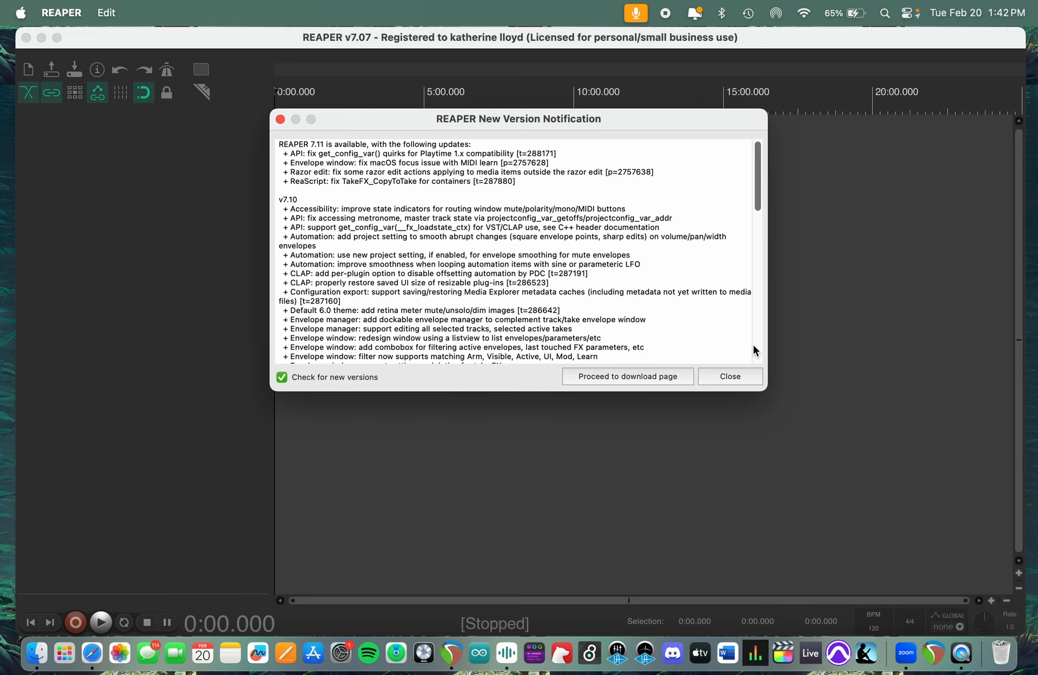
{"action": "left_click", "coordinate": [734, 376]}
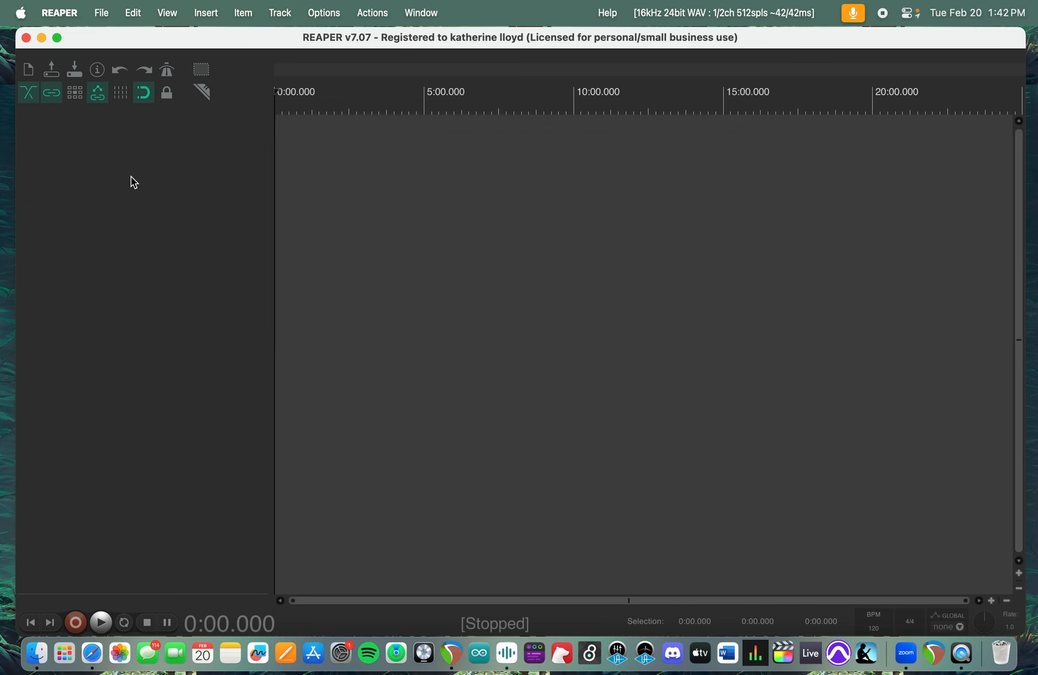
- Add a new track to the empty project
{"action": "double_click", "coordinate": [188, 165]}
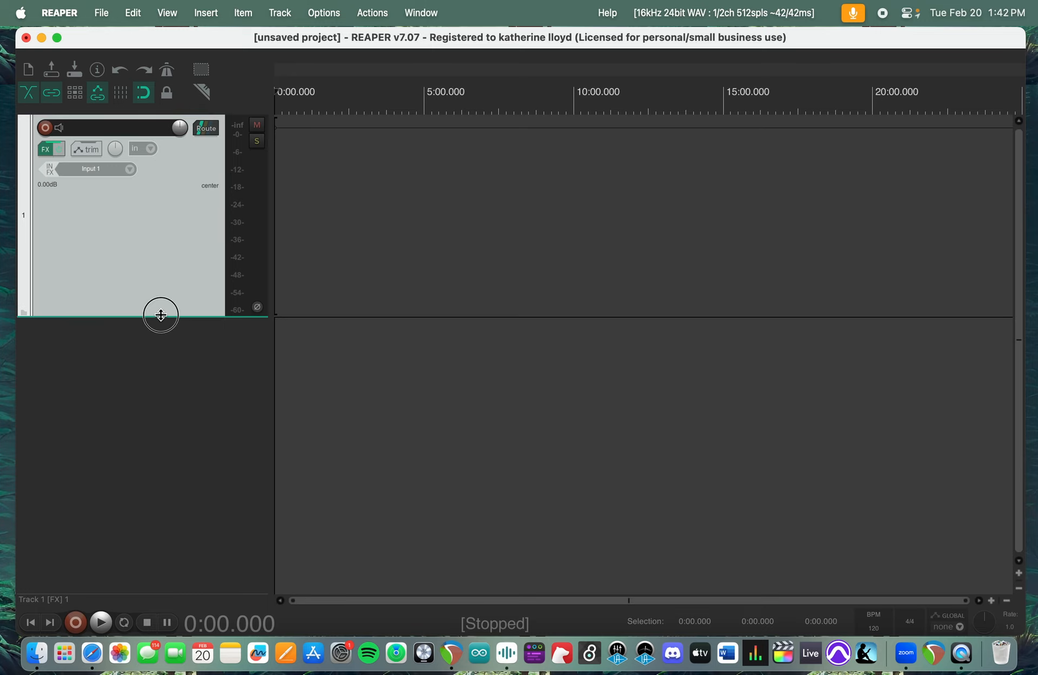
- Reduce the new track's height to a little over half
{"action": "left_click_drag", "start_coordinate": [160, 317], "coordinate": [160, 225]}
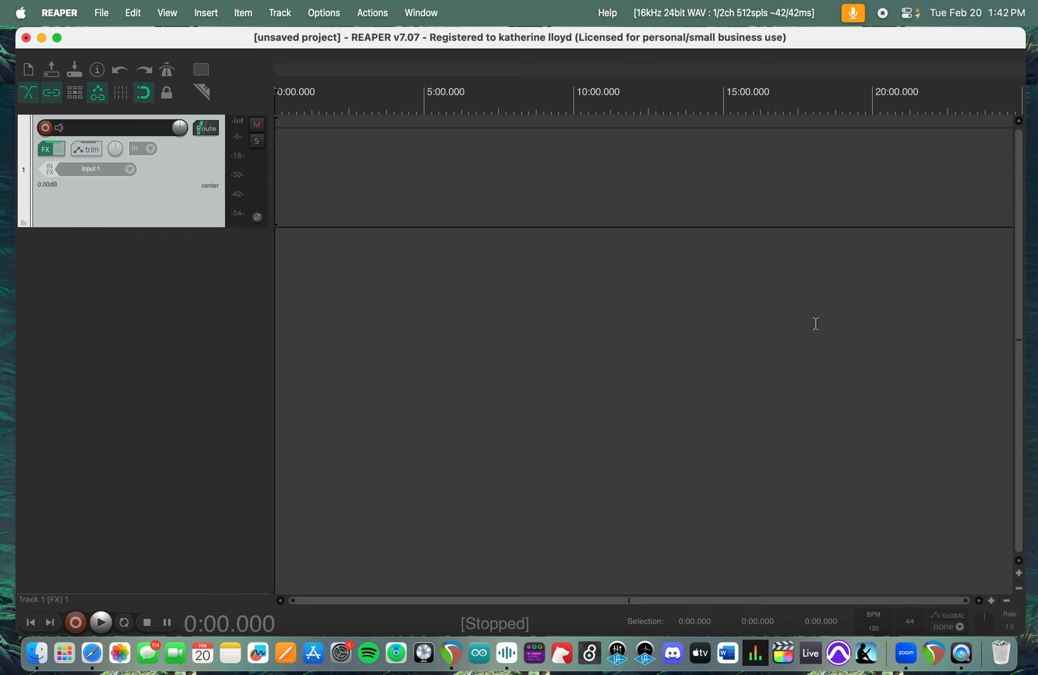
- Play the empty project, jump to about 1:08 during playback, stop, and return the edit cursor to the project start
{"action": "key", "text": "space"}
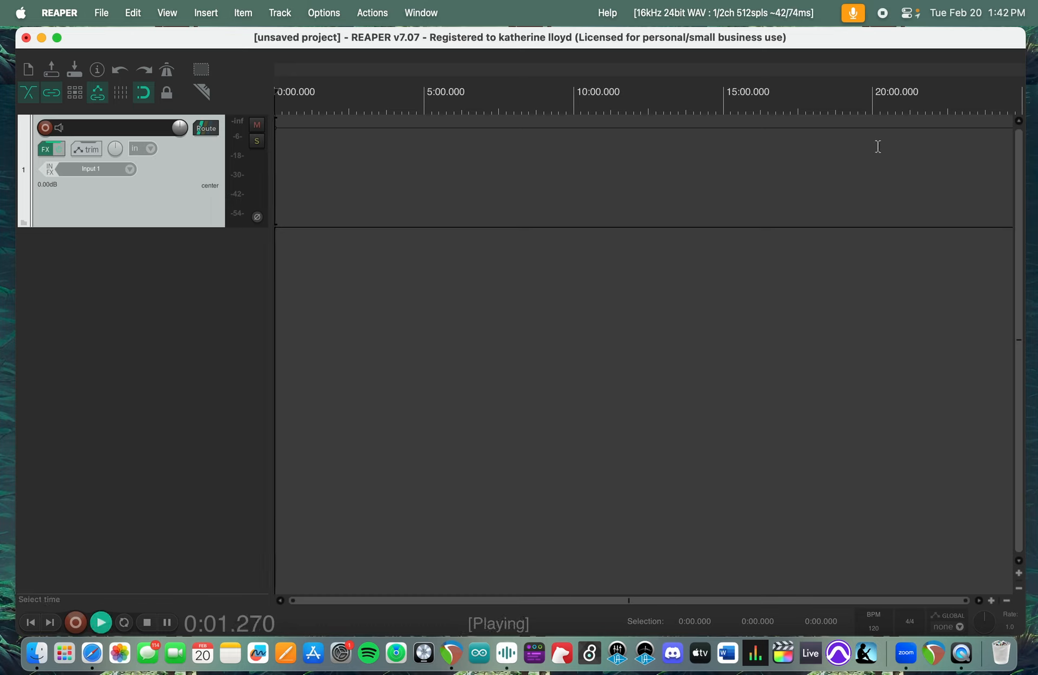
{"action": "left_click", "coordinate": [308, 102]}
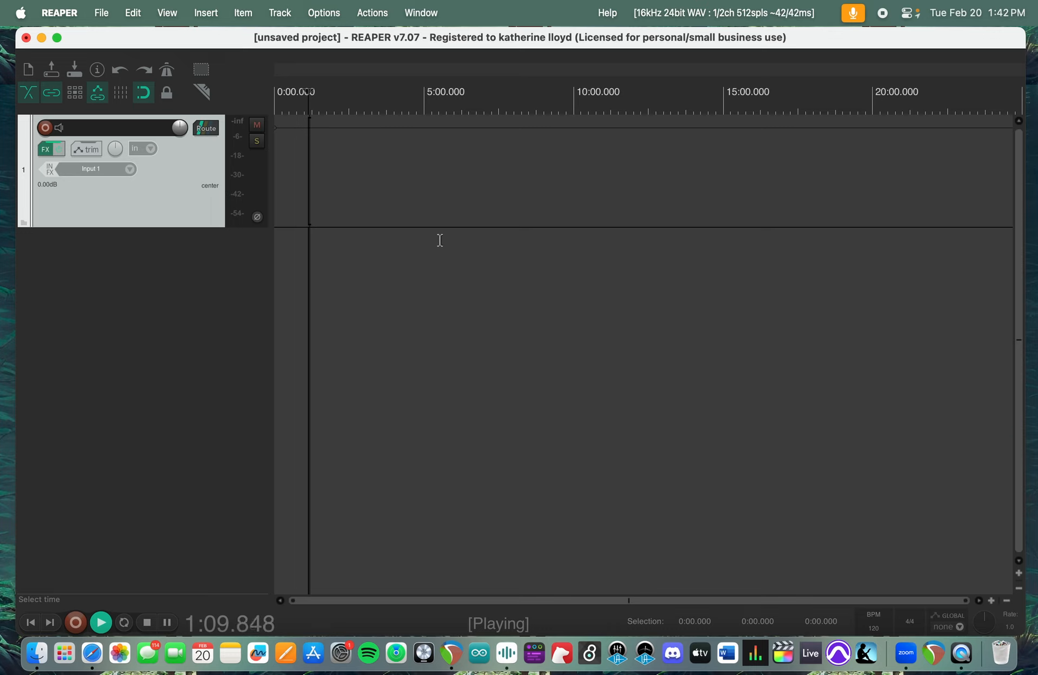
{"action": "key", "text": "space"}
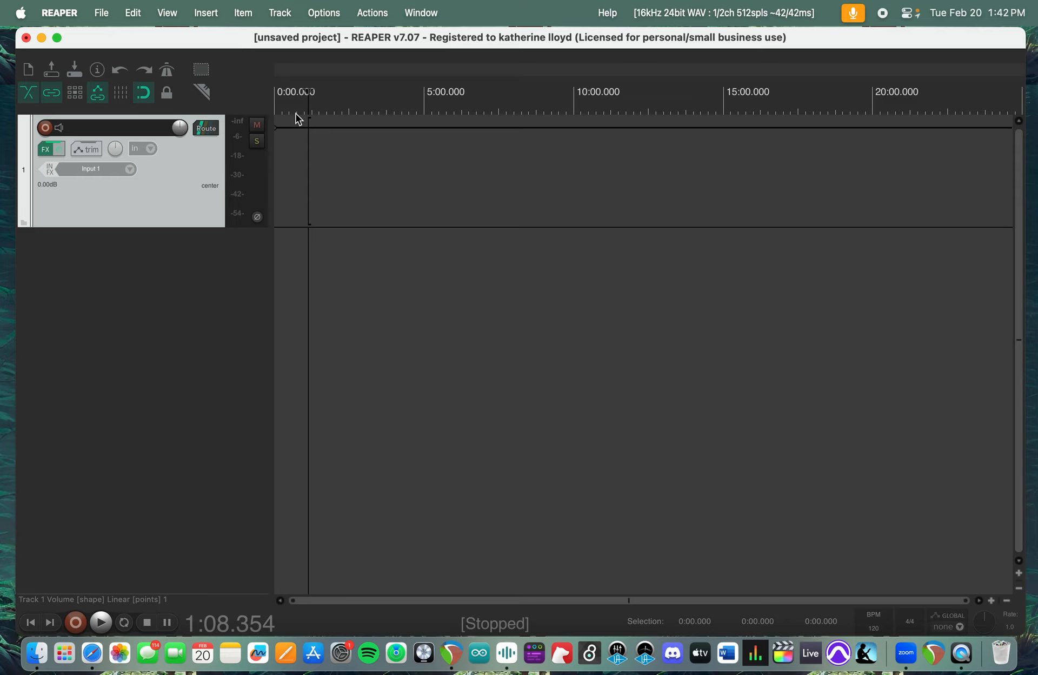
{"action": "key", "text": "Home"}
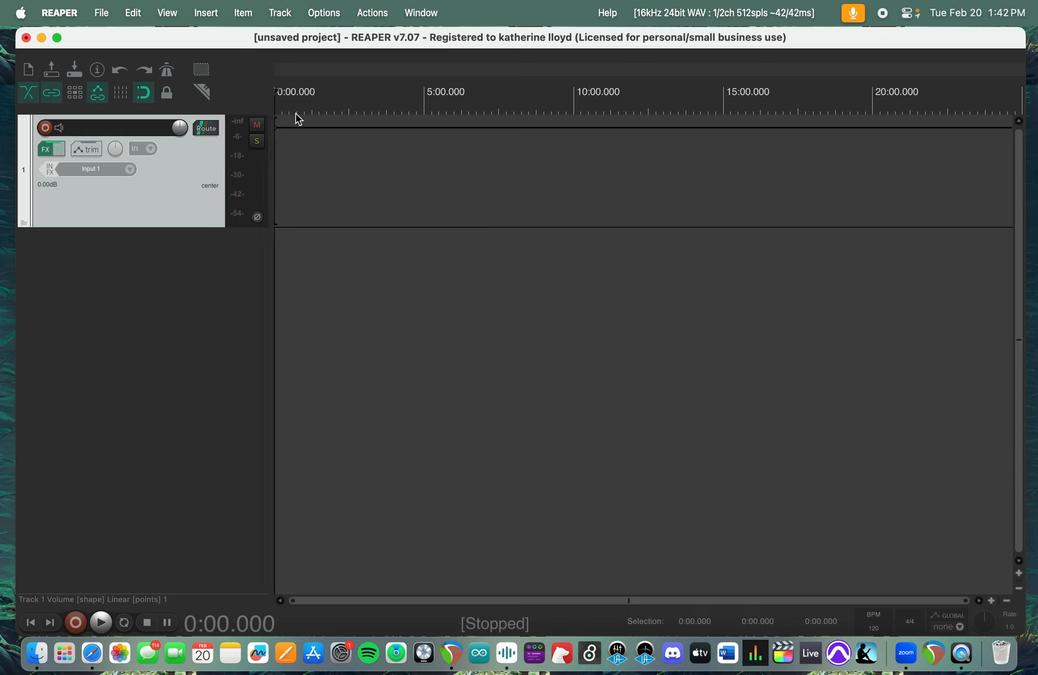
- Make a time selection from about 10:25 to 19:05 on the timeline and return the edit cursor to the project start
{"action": "left_click", "coordinate": [564, 106]}
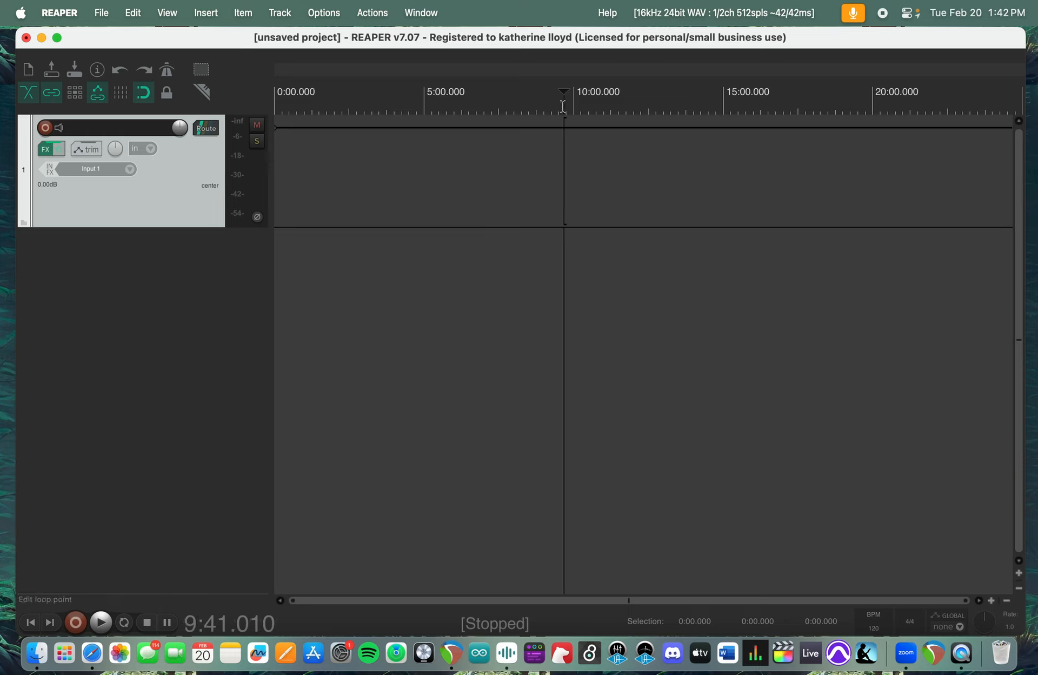
{"action": "left_click", "coordinate": [672, 119]}
{"action": "left_click_drag", "start_coordinate": [587, 113], "coordinate": [845, 116]}
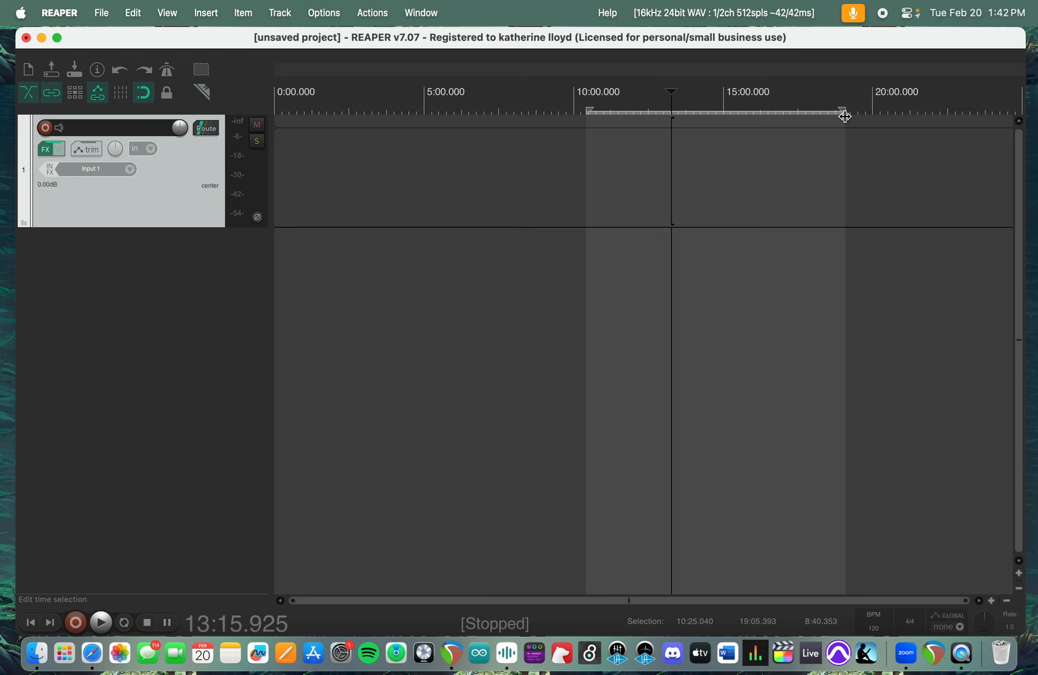
{"action": "left_click", "coordinate": [574, 108]}
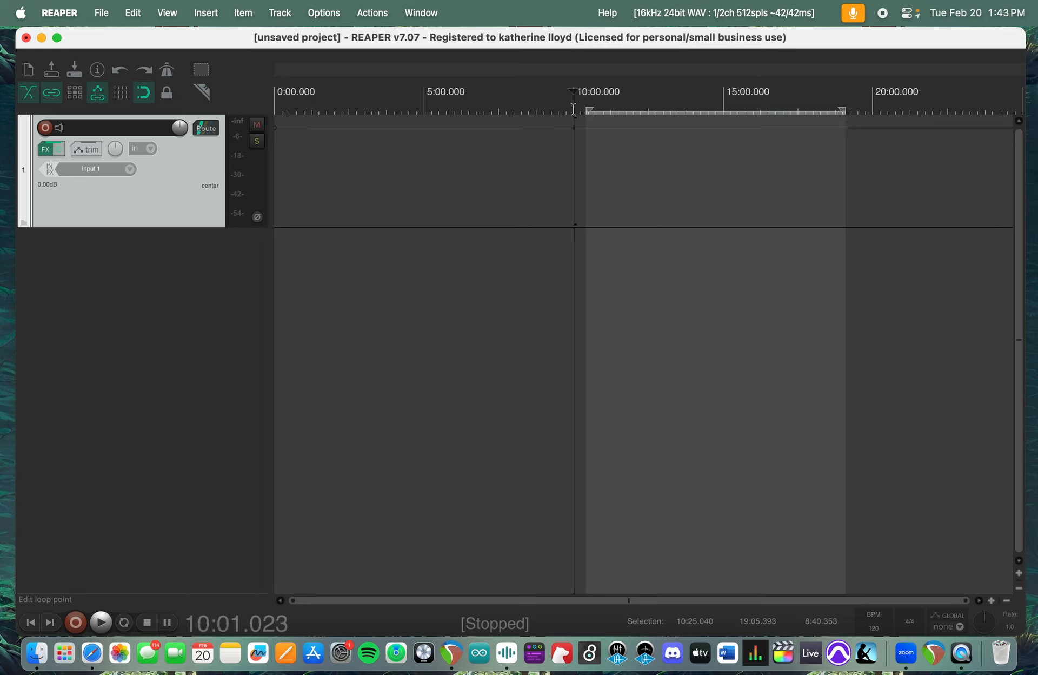
{"action": "key", "text": "Home"}
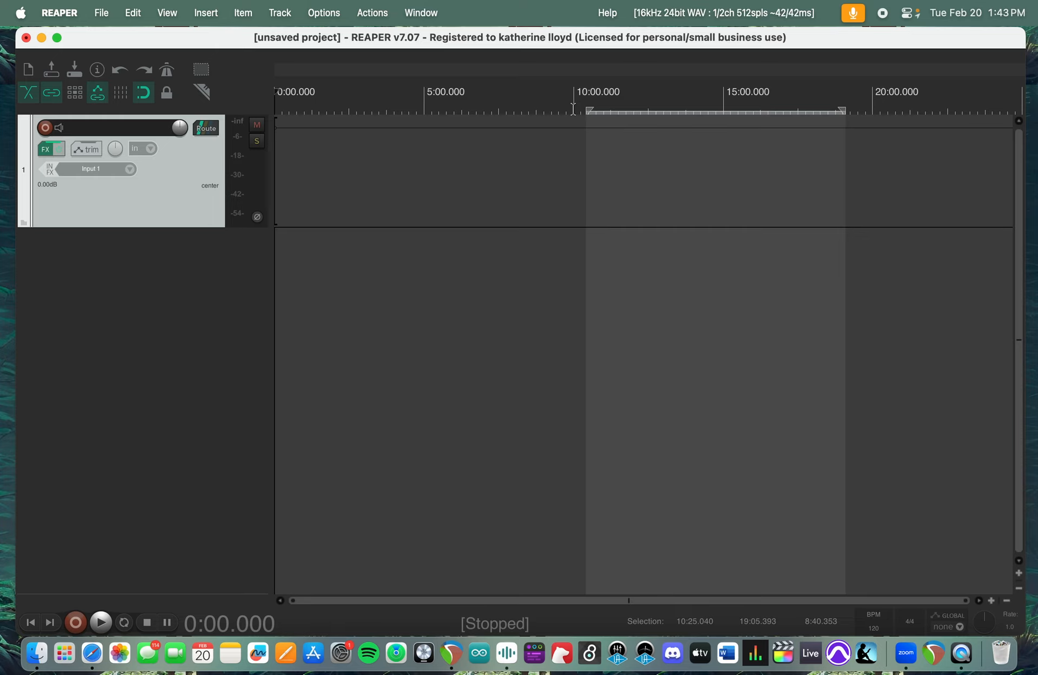
- Place the edit cursor at about 0:22 on the timeline, play briefly from there and stop
{"action": "left_click", "coordinate": [285, 96]}
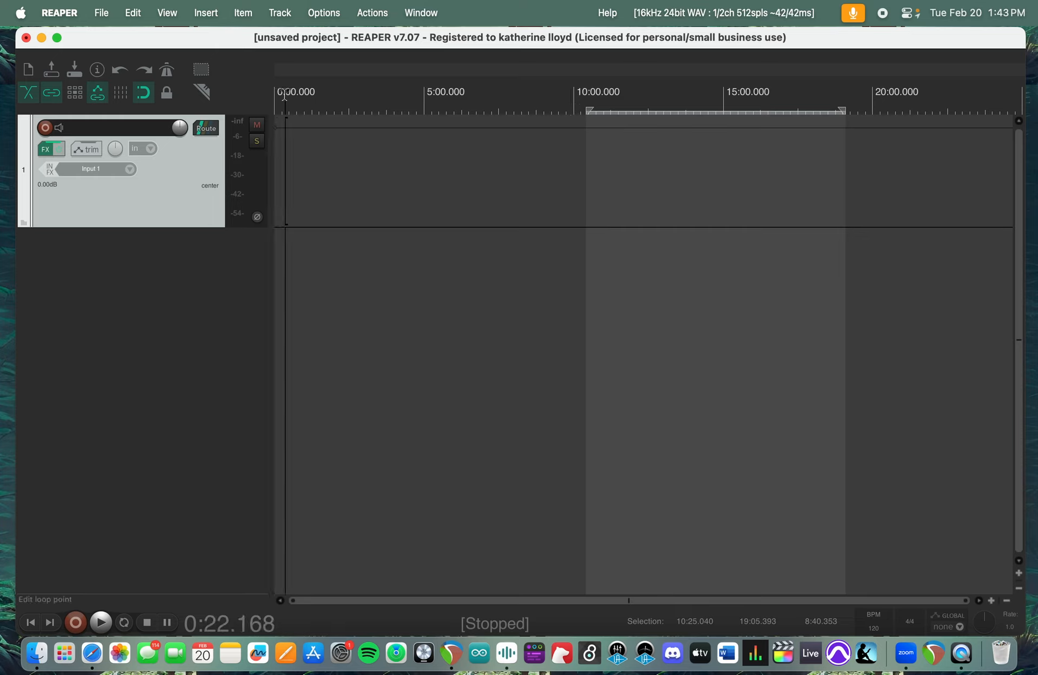
{"action": "key", "text": "space"}
{"action": "key", "text": "space"}
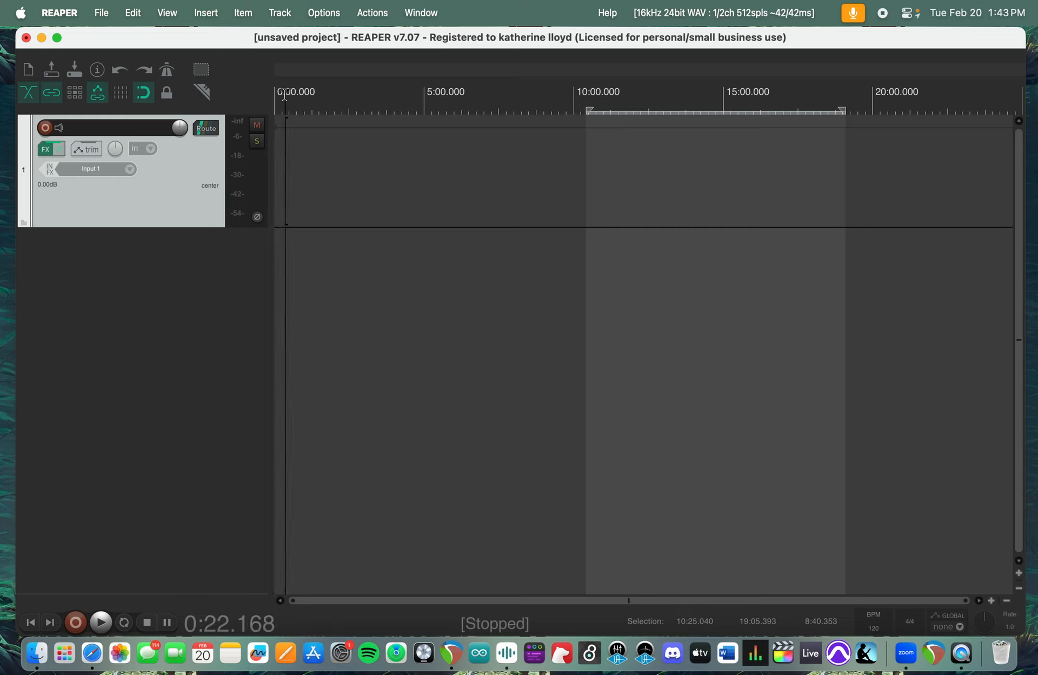